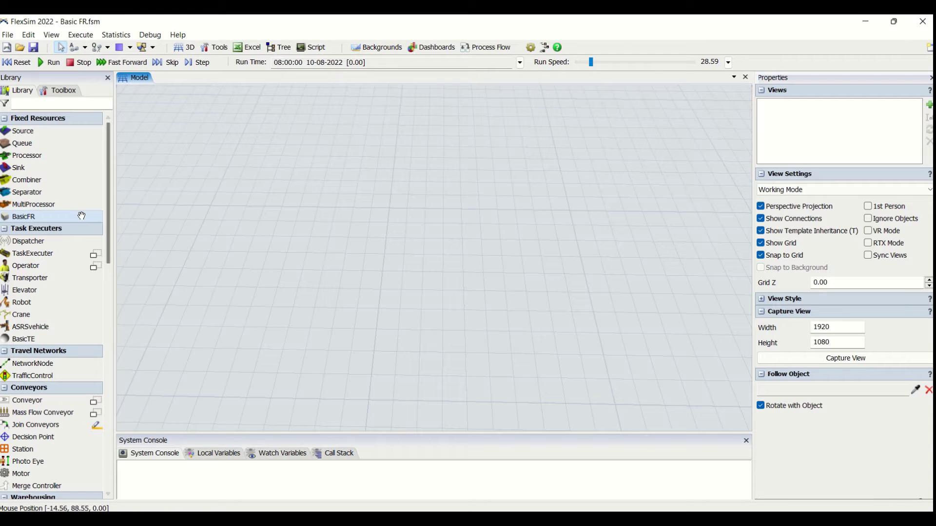
Step: Place a BasicFR object at the model centre and select BasicFR1 to view its properties
{"action": "left_click_drag", "start_coordinate": [81, 216], "coordinate": [409, 225]}
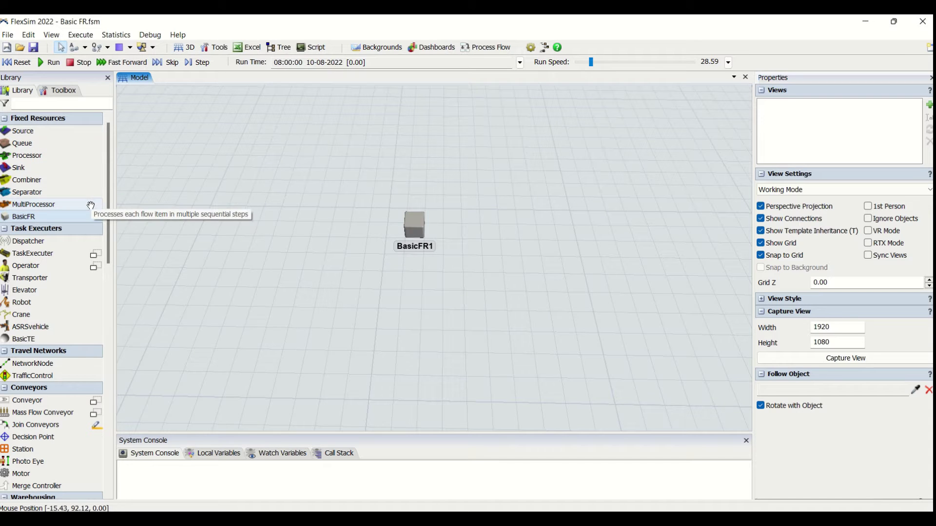
{"action": "left_click", "coordinate": [409, 225]}
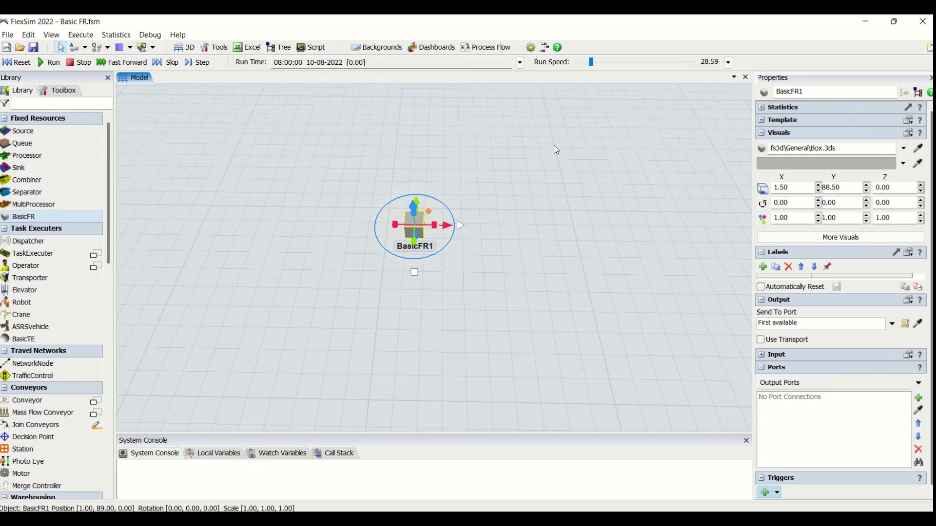
Step: Add an Advanced Functions trigger to BasicFR1 from the Properties panel's Triggers list
{"action": "left_click", "coordinate": [761, 356]}
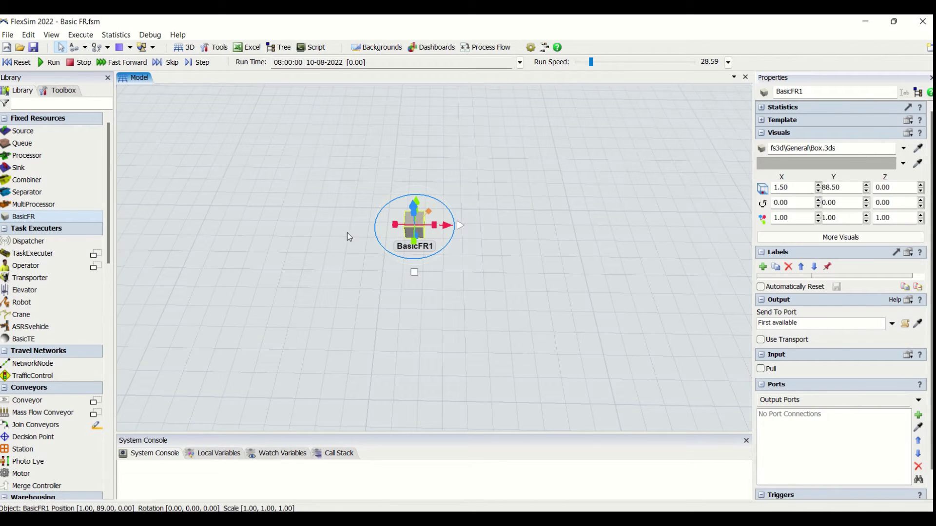
{"action": "left_click", "coordinate": [480, 279]}
{"action": "left_click", "coordinate": [415, 230]}
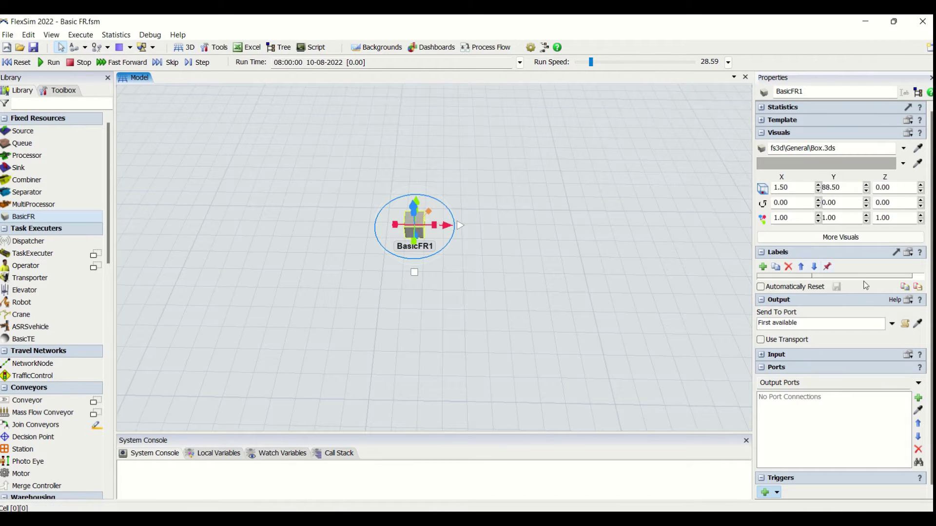
{"action": "scroll", "coordinate": [902, 324], "scroll_direction": "down", "scroll_amount": 1}
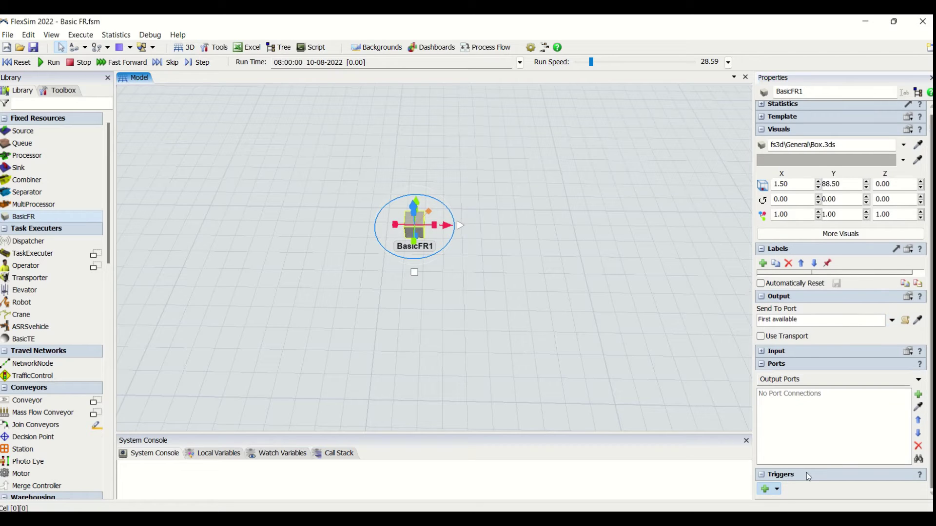
{"action": "left_click", "coordinate": [765, 489]}
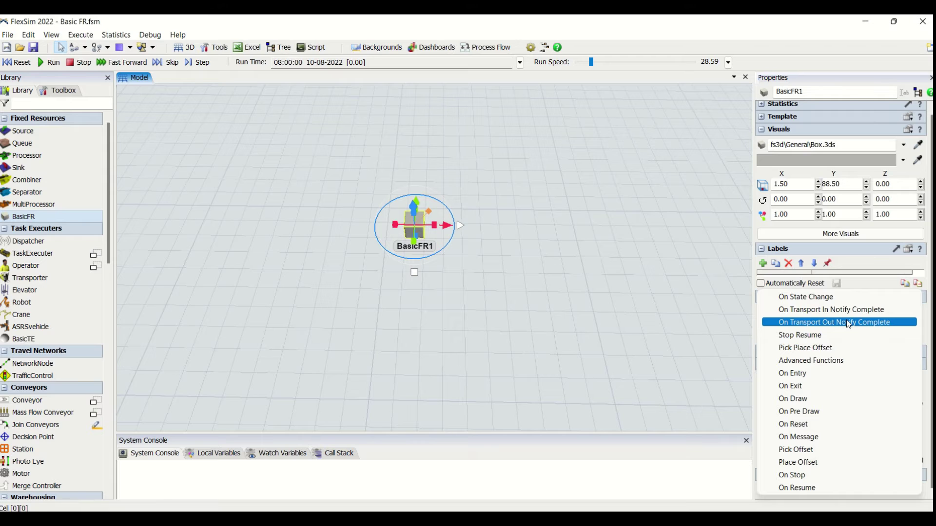
{"action": "left_click", "coordinate": [840, 361]}
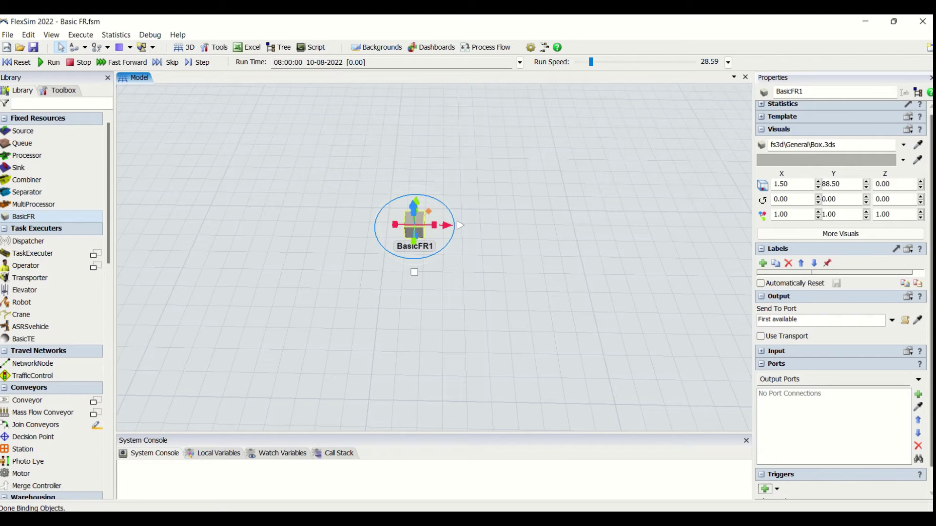
{"action": "scroll", "coordinate": [873, 487], "scroll_direction": "down", "scroll_amount": 1}
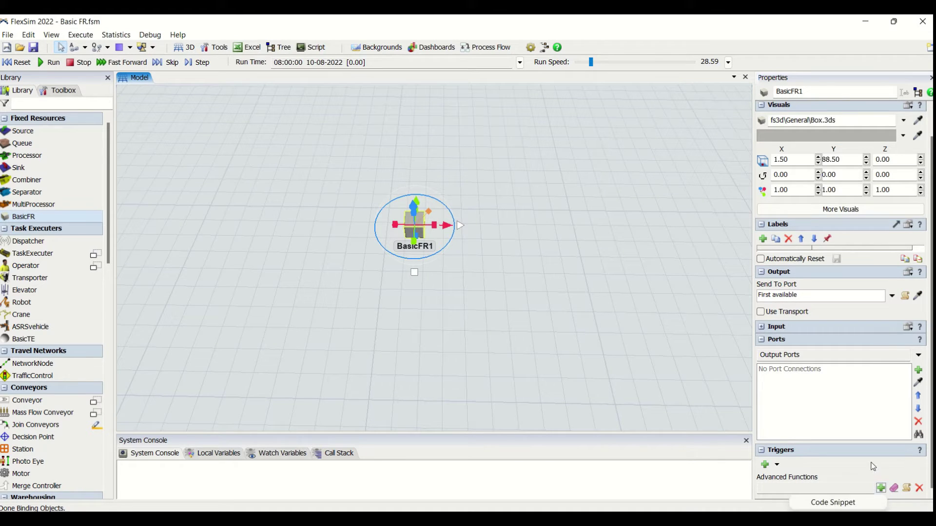
{"action": "left_click", "coordinate": [775, 464]}
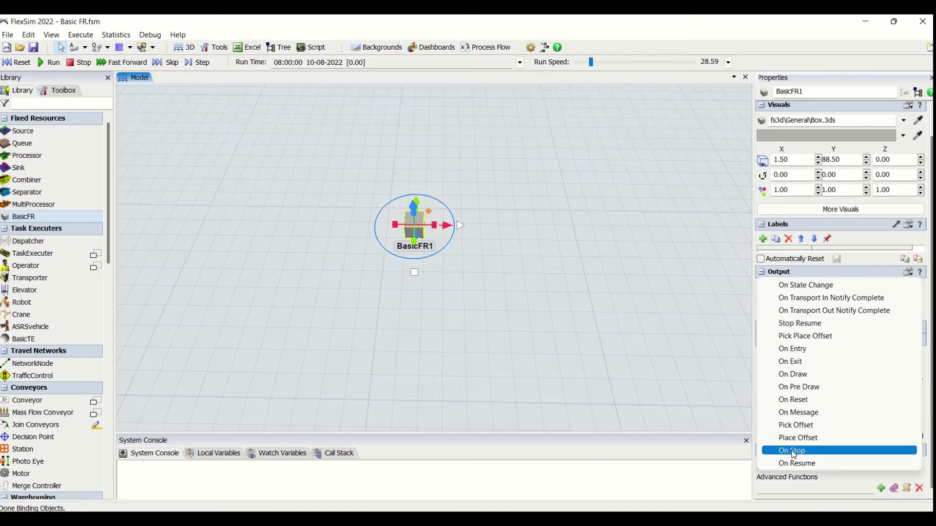
{"action": "left_click", "coordinate": [626, 297]}
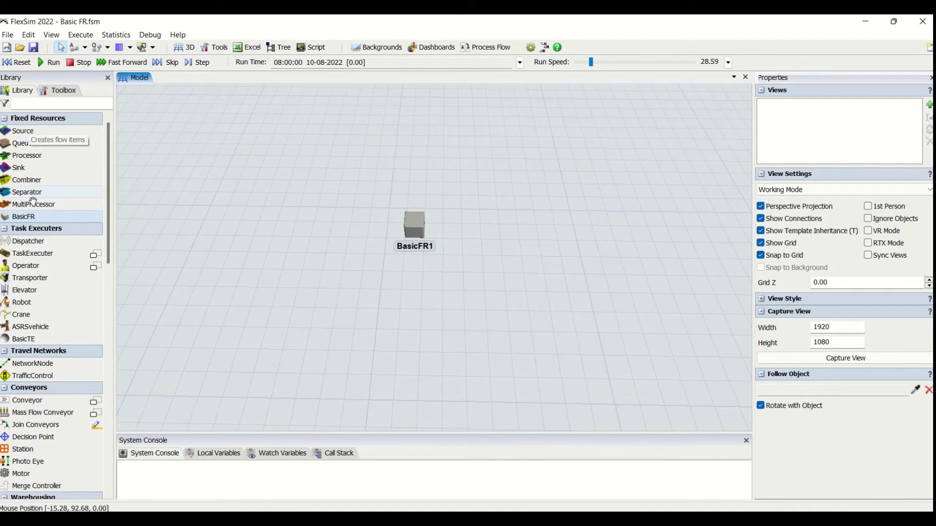
Step: Reselect BasicFR1 in the 3D view so its settings appear in Properties
{"action": "left_click", "coordinate": [414, 216]}
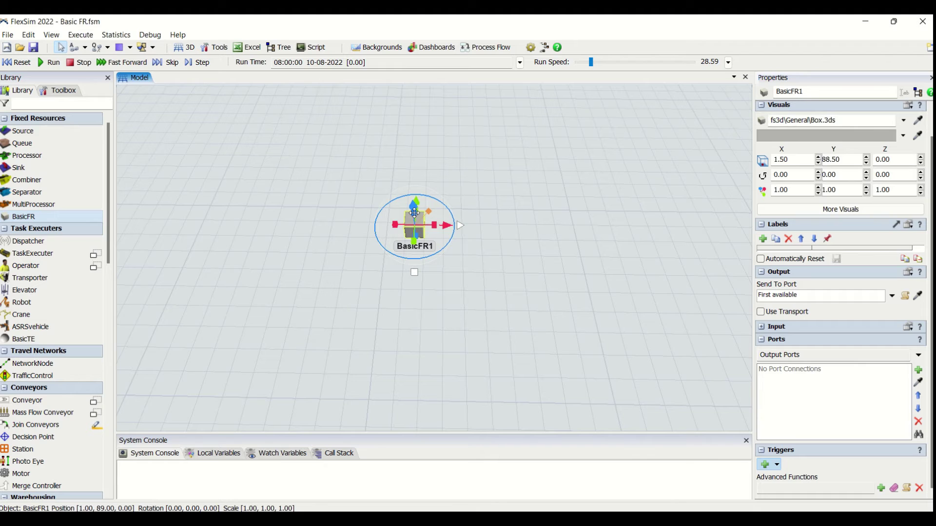
{"action": "left_click", "coordinate": [449, 291]}
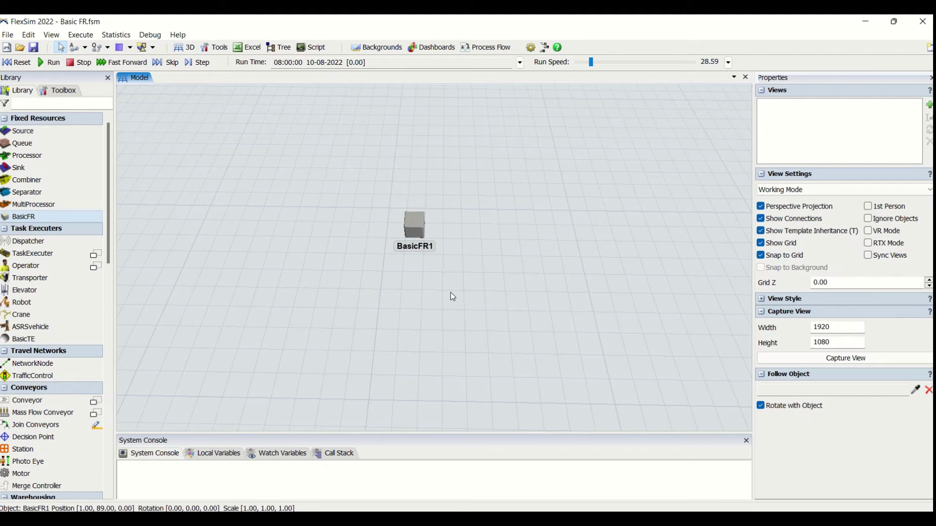
{"action": "left_click", "coordinate": [412, 222]}
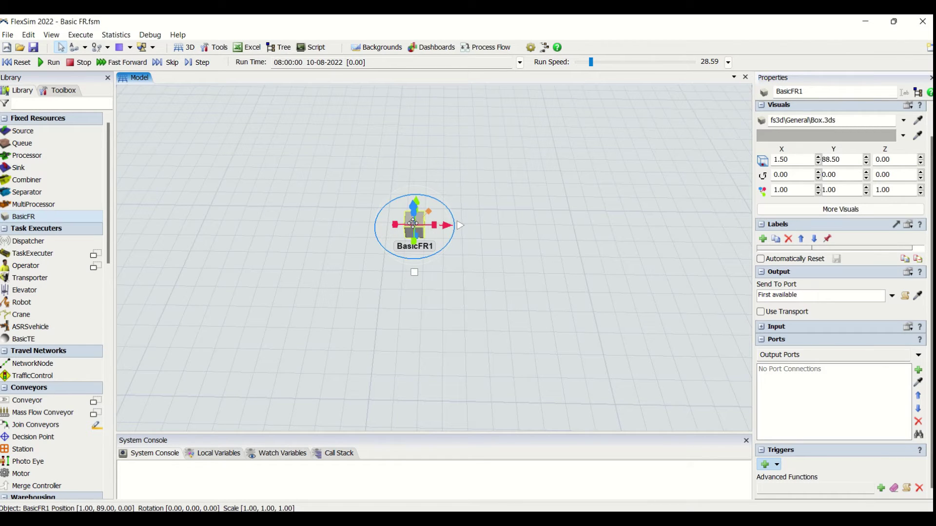
{"action": "left_click", "coordinate": [510, 184]}
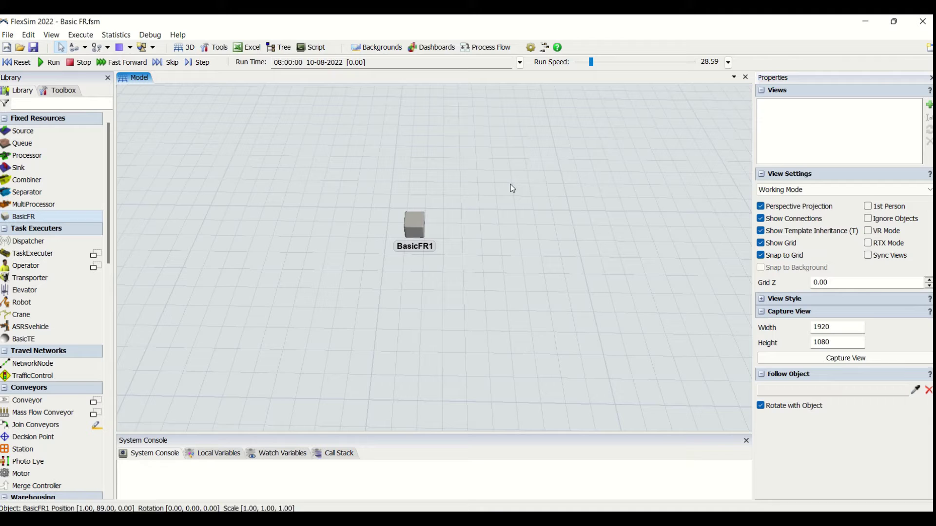
{"action": "left_click", "coordinate": [416, 227]}
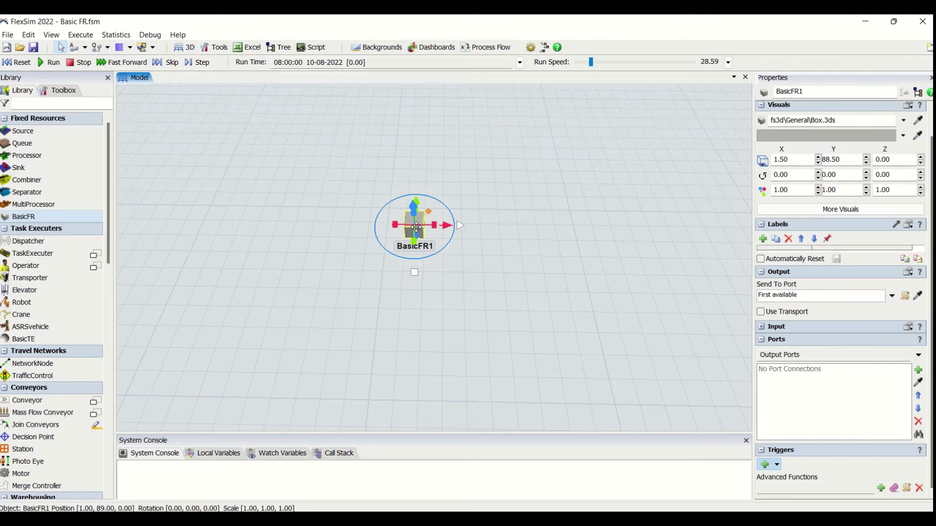
{"action": "left_click", "coordinate": [537, 178]}
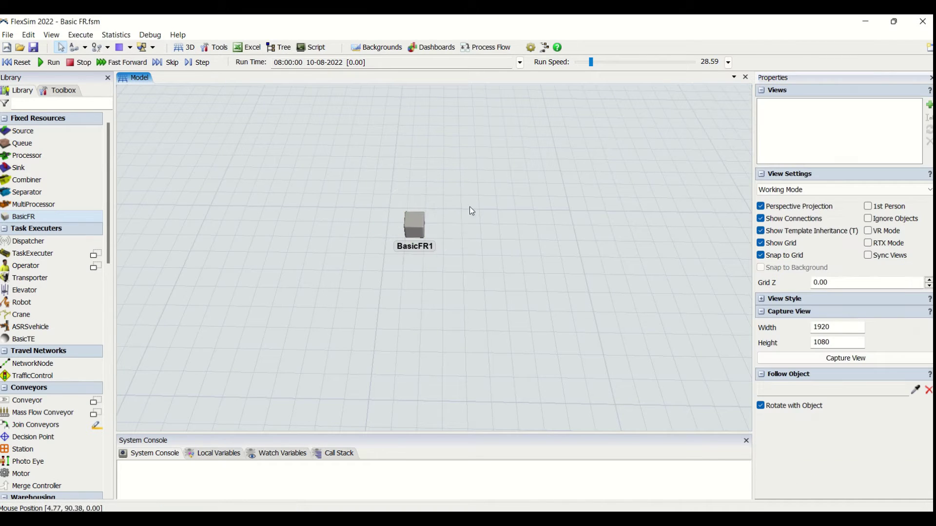
{"action": "left_click", "coordinate": [418, 218]}
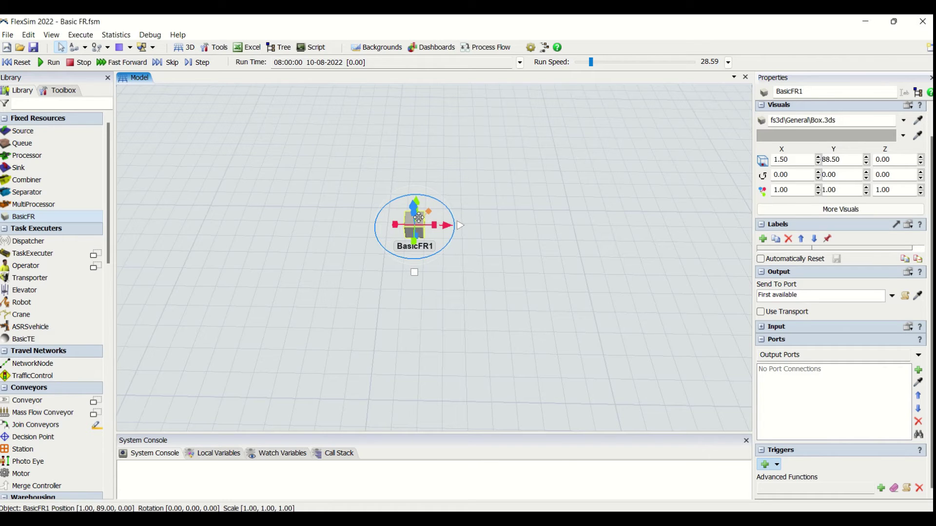
Step: Keep Send To Port at First available and collapse BasicFR1's Triggers section
{"action": "left_click", "coordinate": [892, 299]}
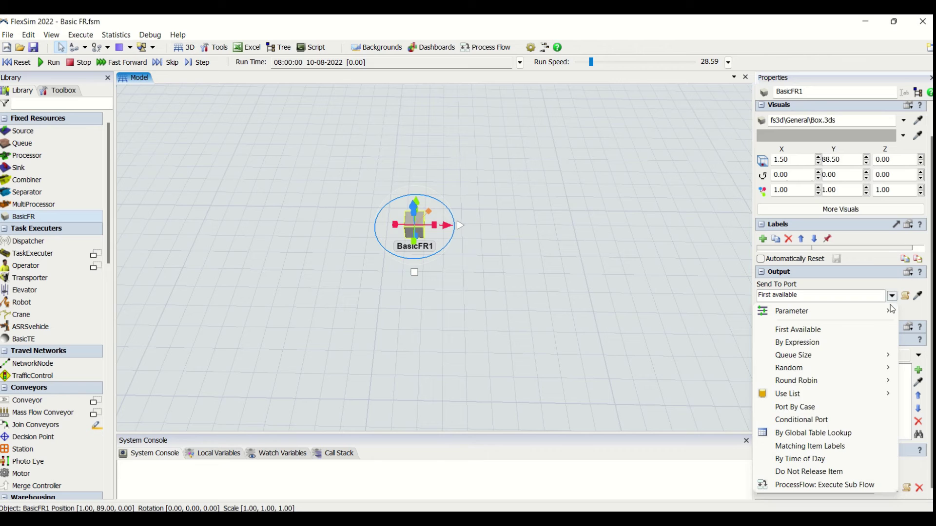
{"action": "left_click", "coordinate": [902, 318]}
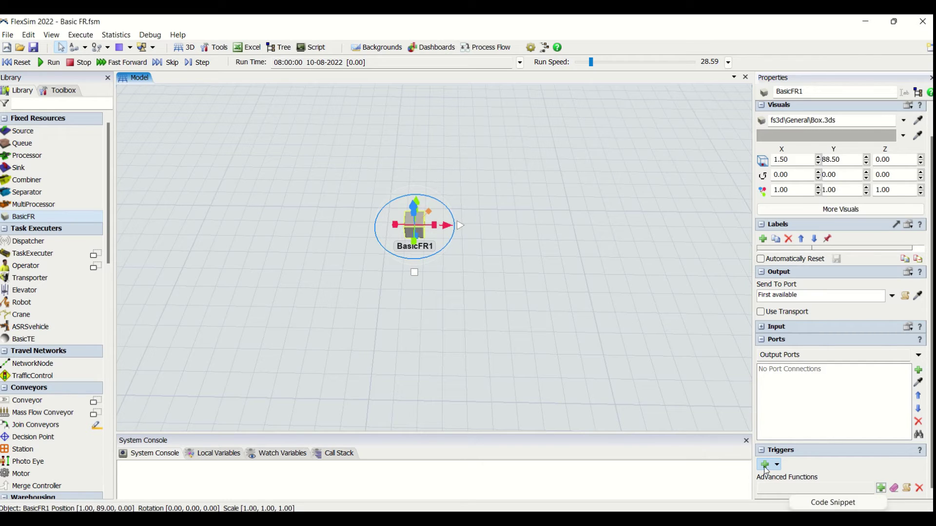
{"action": "left_click", "coordinate": [763, 451]}
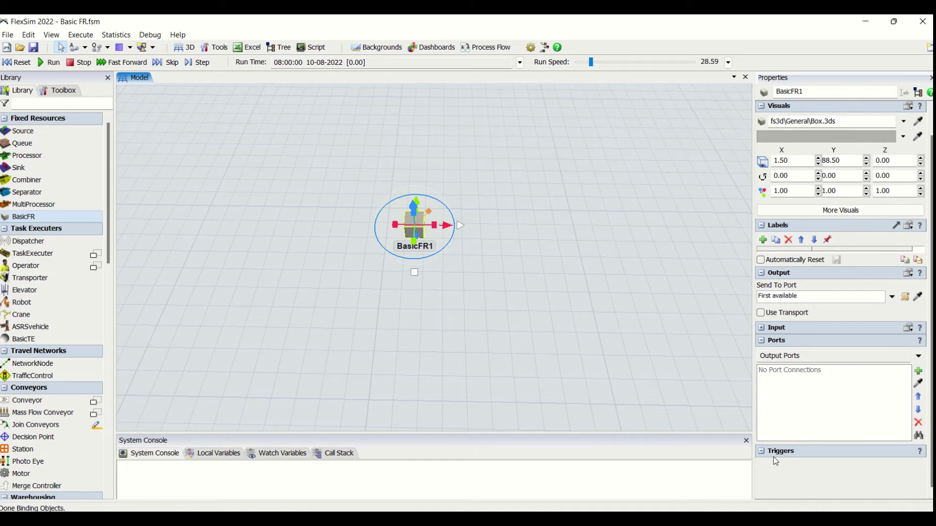
{"action": "left_click", "coordinate": [441, 230]}
Step: Open BasicFR1's quick properties and add an On State Change trigger
{"action": "double_click", "coordinate": [414, 225]}
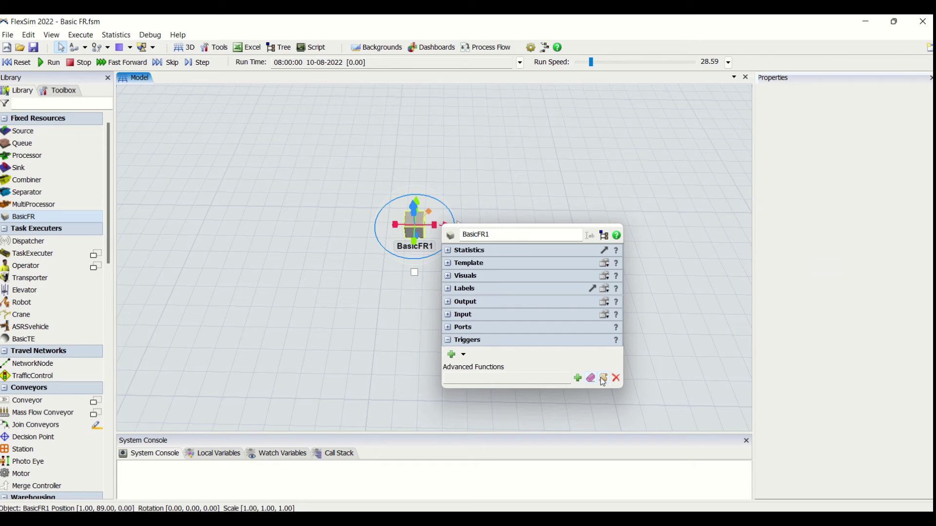
{"action": "left_click", "coordinate": [464, 355]}
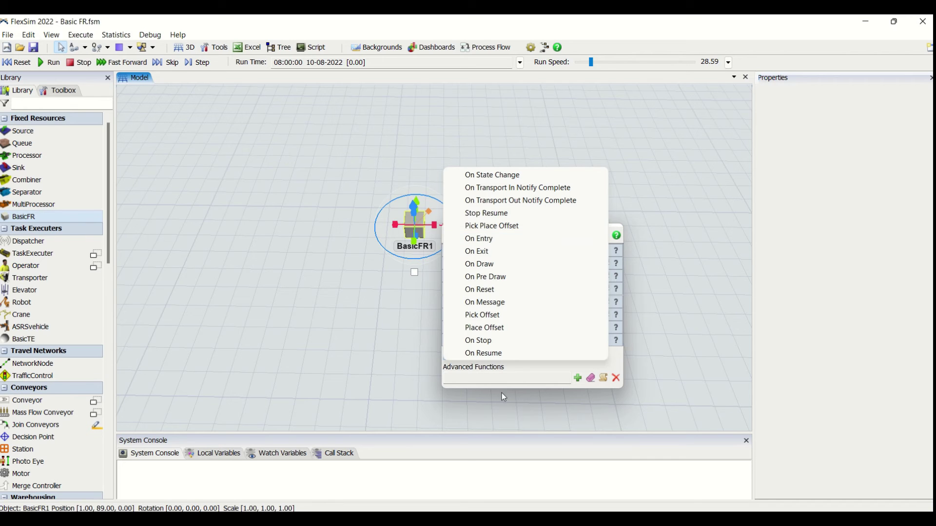
{"action": "left_click", "coordinate": [486, 179]}
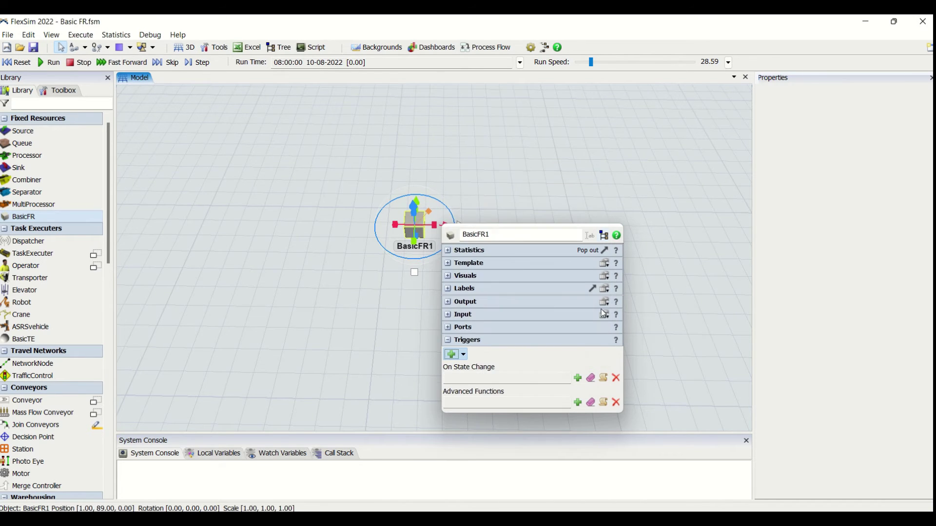
Step: Add an On Transport Out Notify Complete trigger, leaving its action unchosen
{"action": "left_click", "coordinate": [451, 357]}
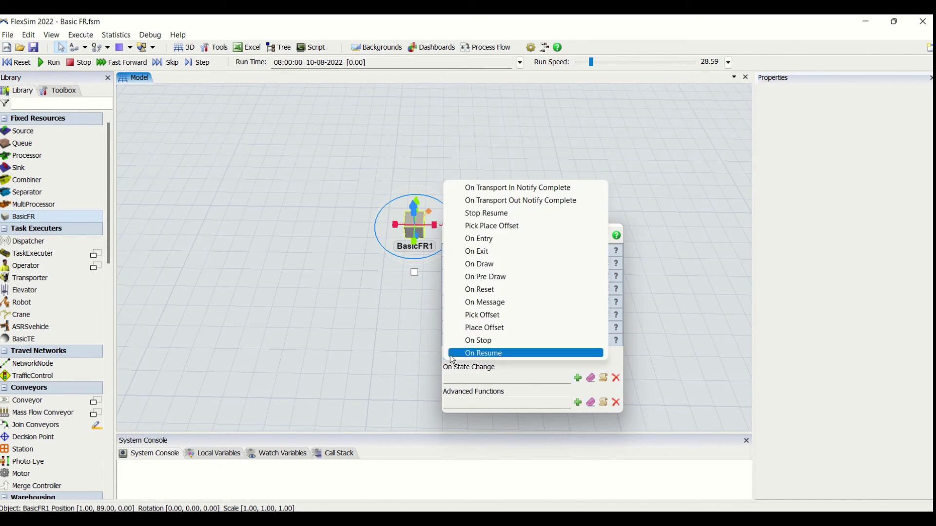
{"action": "left_click", "coordinate": [492, 200]}
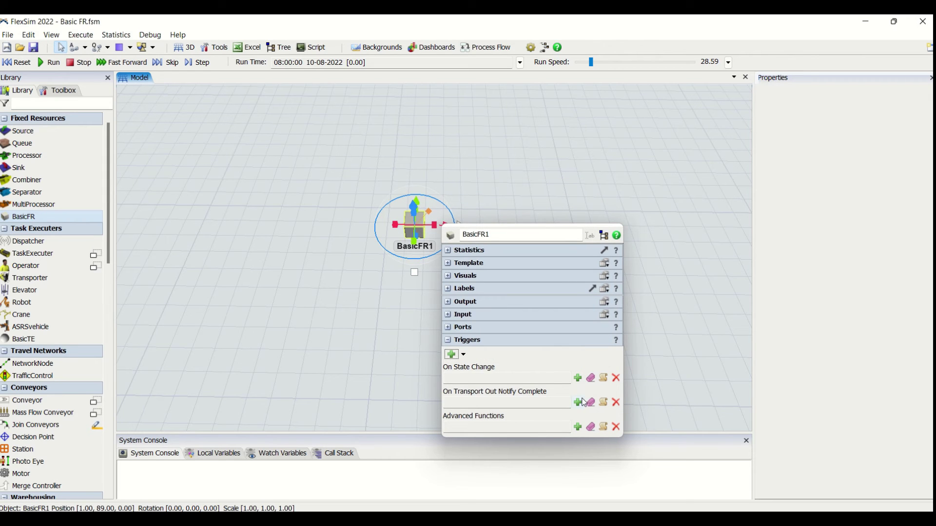
{"action": "left_click", "coordinate": [577, 403]}
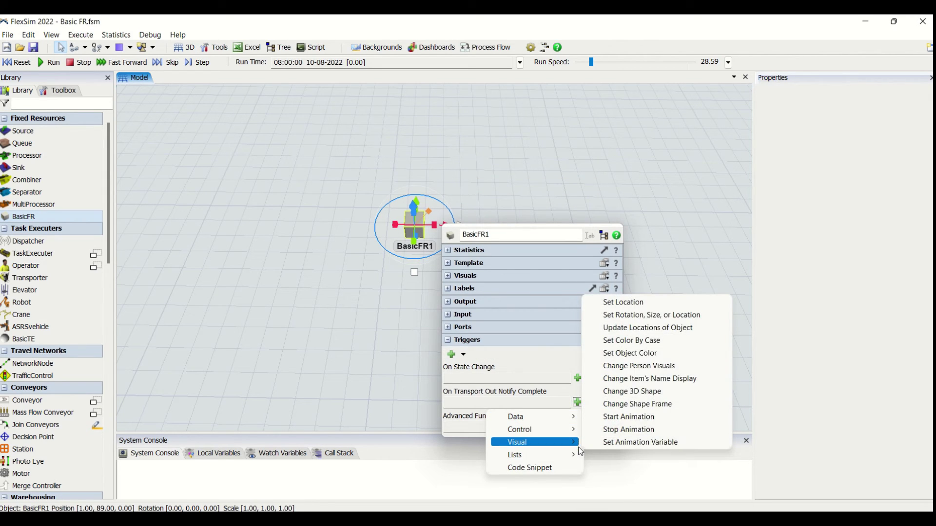
{"action": "left_click", "coordinate": [572, 364]}
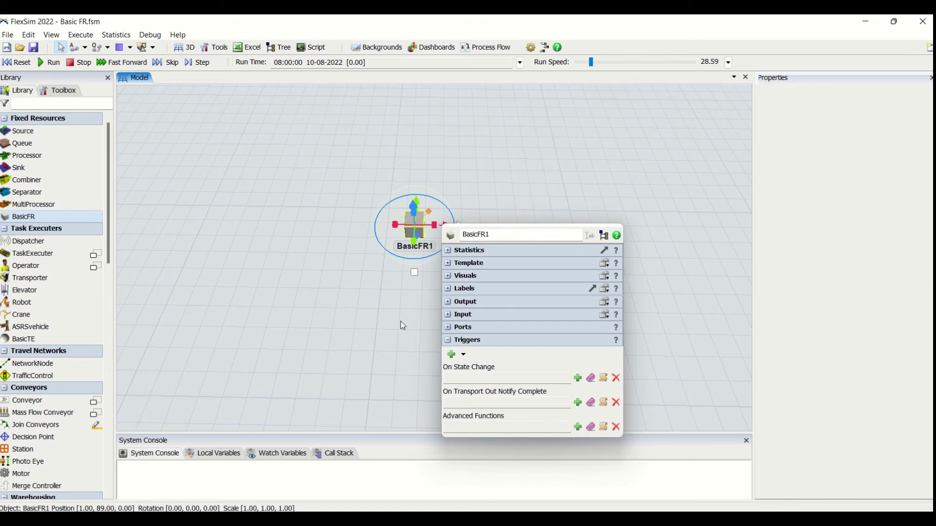
Step: Dismiss BasicFR1's quick-properties popup by clicking empty canvas
{"action": "left_click", "coordinate": [333, 302]}
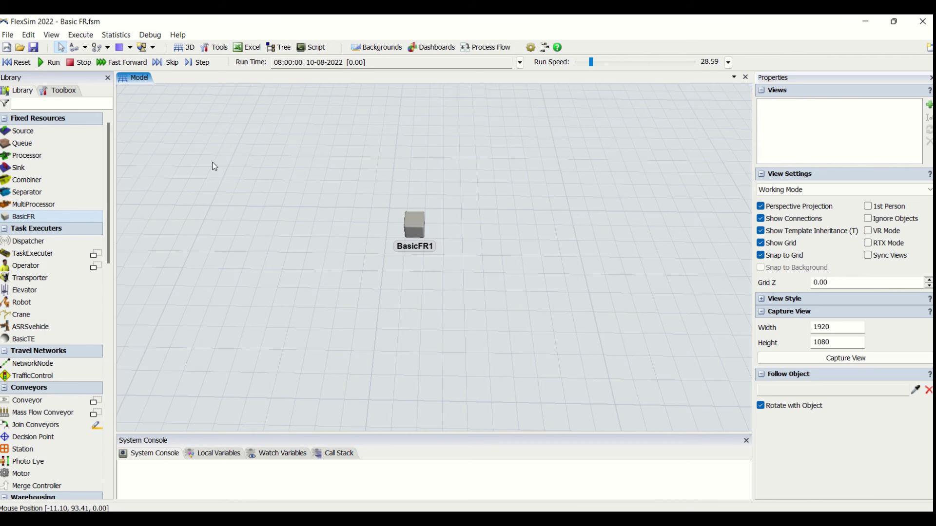
{"action": "scroll", "coordinate": [57, 306], "scroll_direction": "down", "scroll_amount": 9}
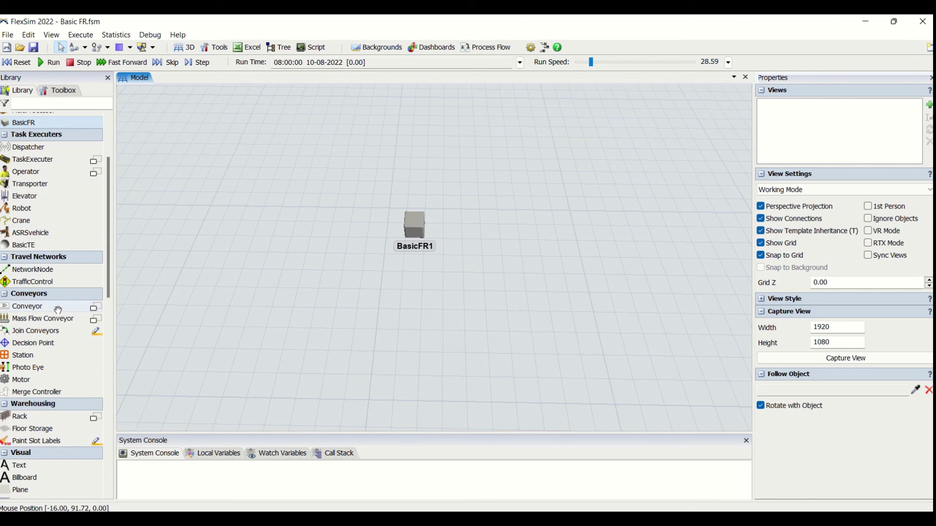
{"action": "scroll", "coordinate": [57, 306], "scroll_direction": "down", "scroll_amount": 8}
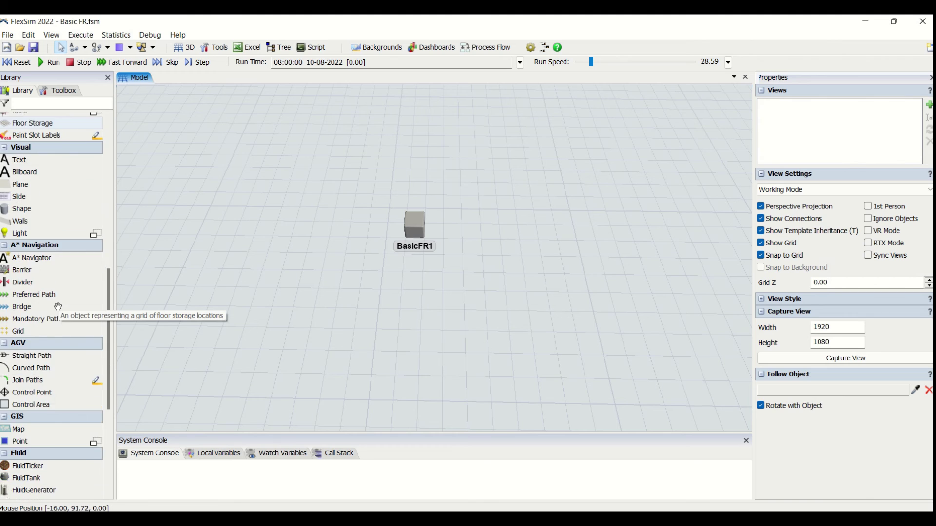
{"action": "scroll", "coordinate": [57, 307], "scroll_direction": "up", "scroll_amount": 7}
{"action": "scroll", "coordinate": [58, 302], "scroll_direction": "up", "scroll_amount": 6}
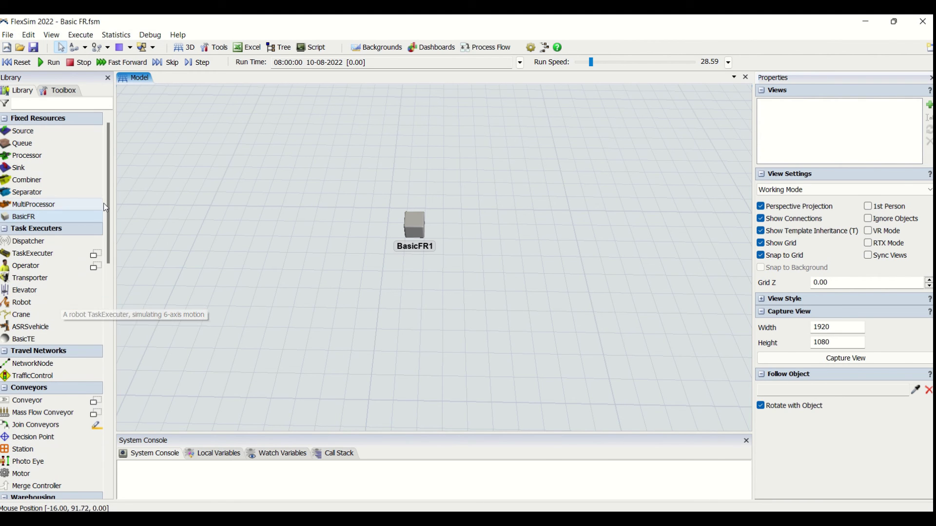